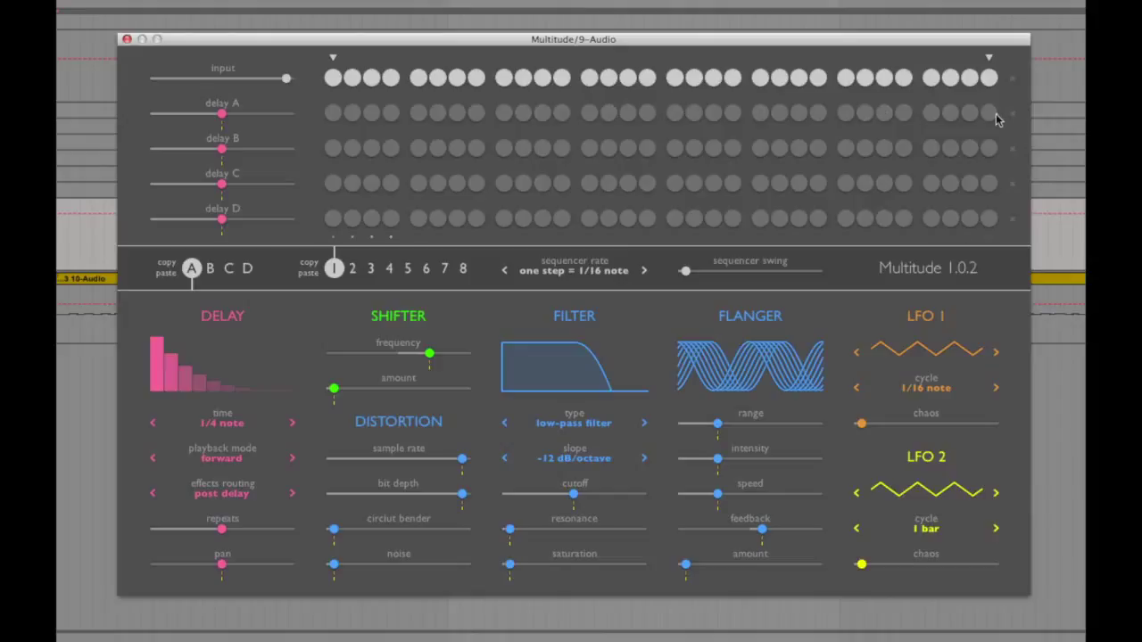
- Try input-row steps, a pattern 4 preview and a shorter loop, restoring each to original
left_click_drag(504, 78, 556, 81)
mouse_move(354, 276)
left_mouse_down()
mouse_move(401, 275)
mouse_move(333, 278)
left_mouse_up()
mouse_move(989, 59)
left_mouse_down()
mouse_move(779, 62)
mouse_move(995, 56)
mouse_move(817, 59)
left_mouse_up()
left_click_drag(915, 59, 1017, 60)
left_click(423, 80)
left_click(426, 82)
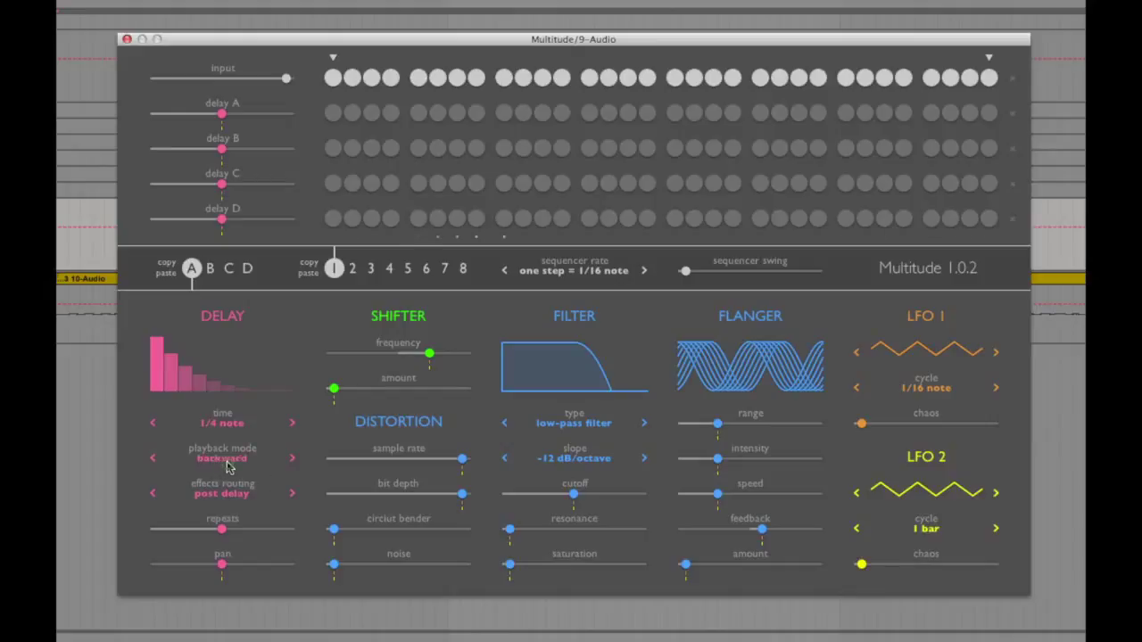
- Cycle the effects routing through pre-delay and feedback, ending back on post delay
left_click(267, 498)
left_click(270, 500)
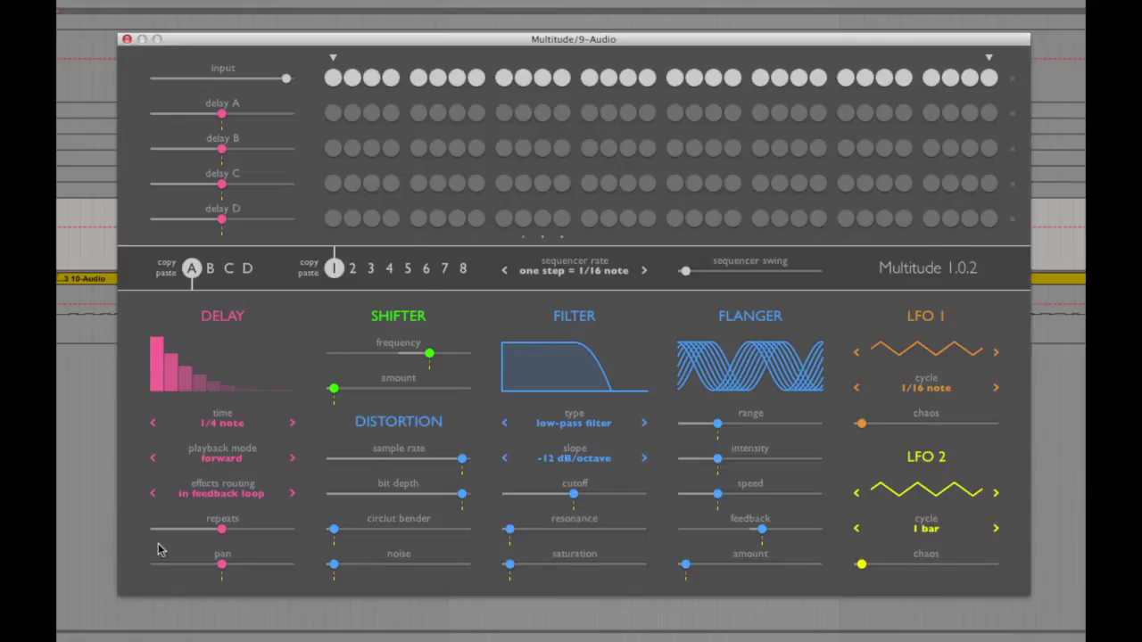
left_click(219, 496)
left_click(220, 499)
- Keep the filter low-pass at -12 dB/octave and add LFO modulation depth to flanger range
left_click(571, 429)
left_click(571, 430)
left_click(571, 430)
left_click(579, 464)
left_click(577, 466)
left_click_drag(724, 440, 772, 438)
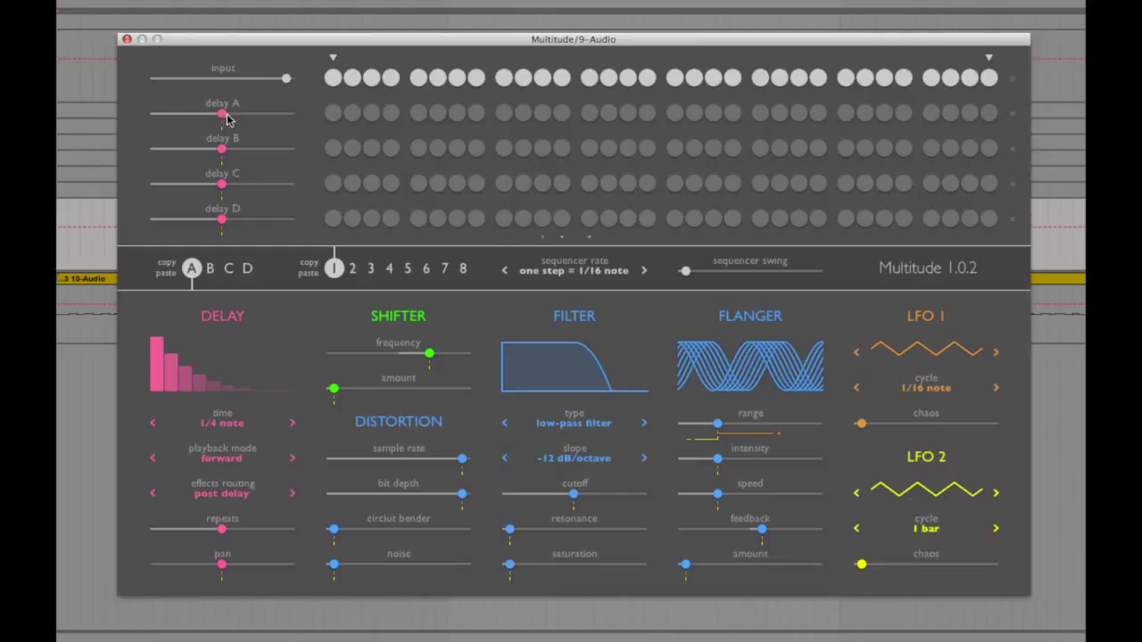
- Light delay A on every step and raise the delay A level to maximum
left_click_drag(331, 117, 999, 112)
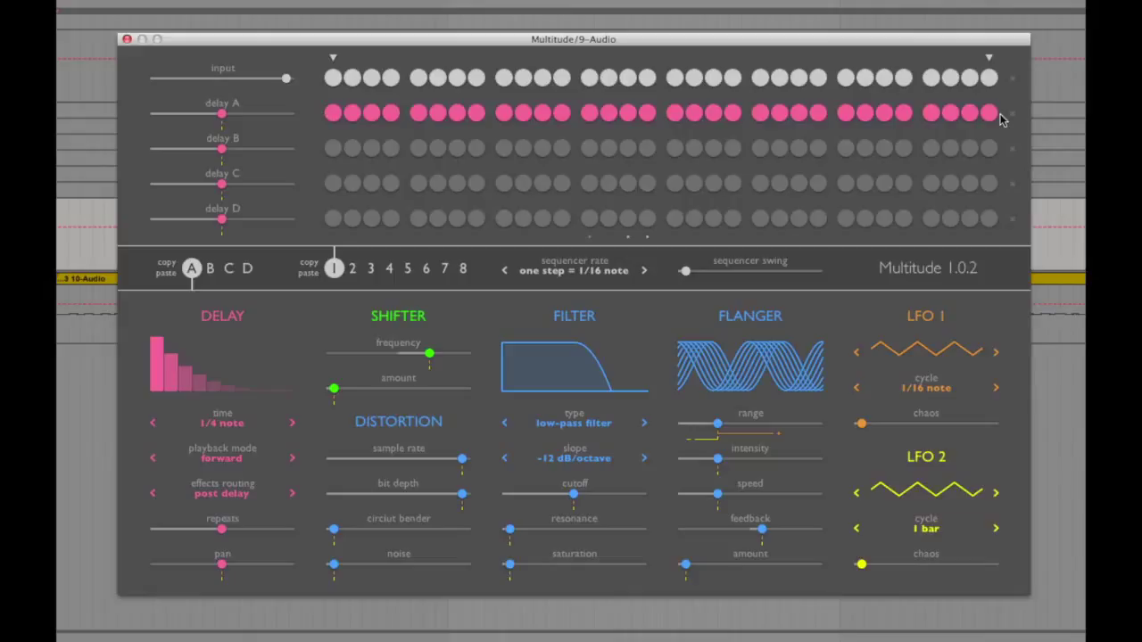
left_click_drag(222, 116, 56, 89)
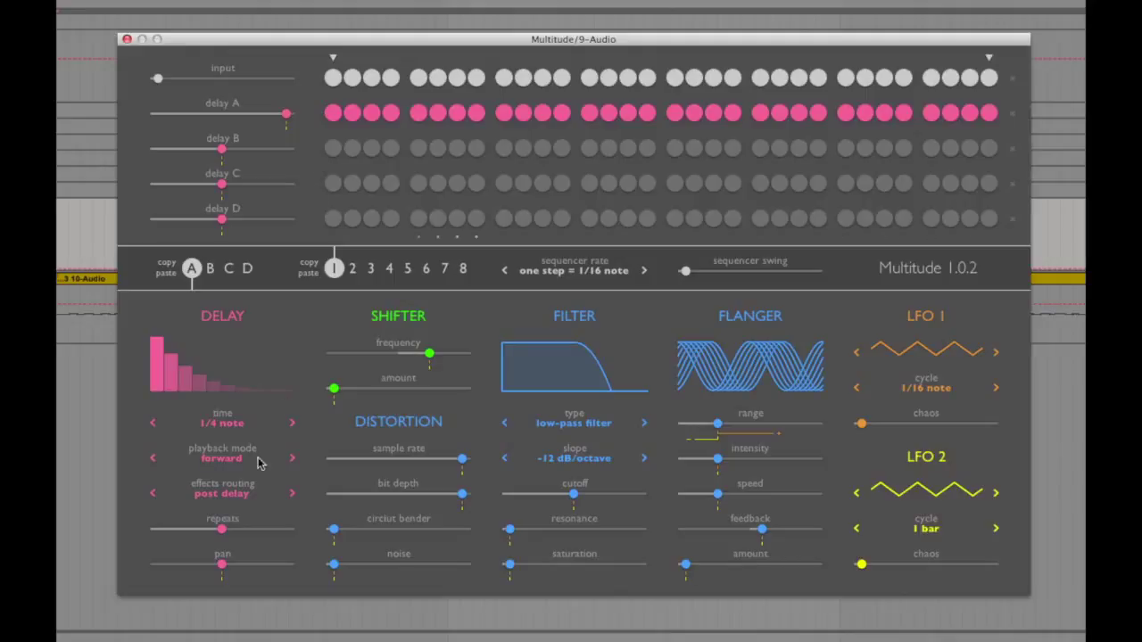
- Make tap A play backward through a band-pass filter with LFO-modulated cutoff
left_click(227, 461)
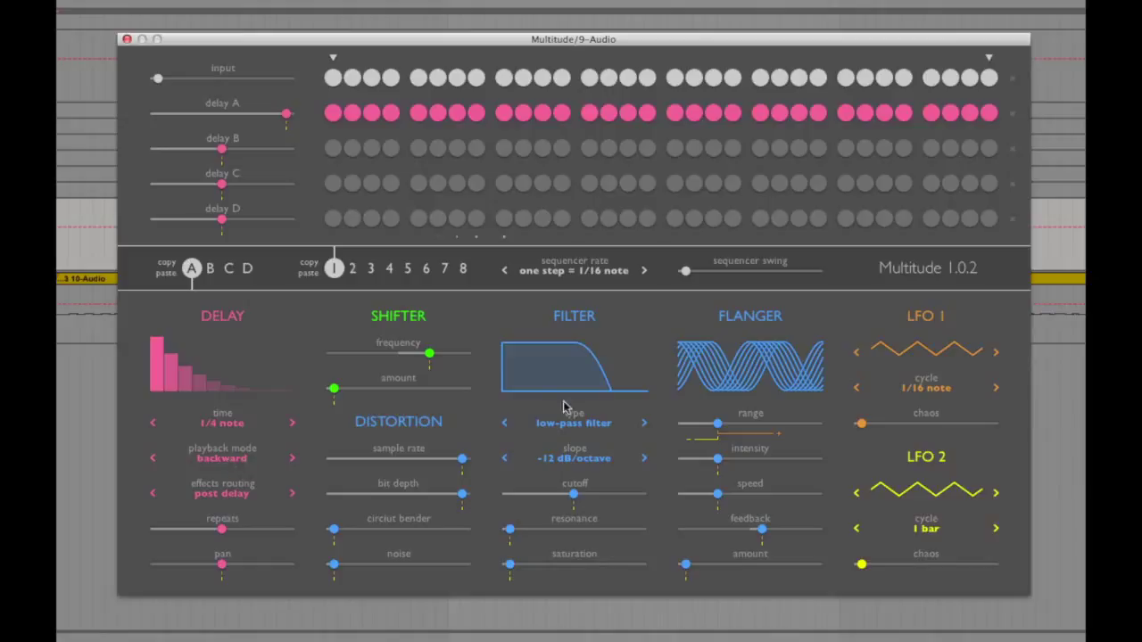
left_click(589, 425)
left_click(589, 426)
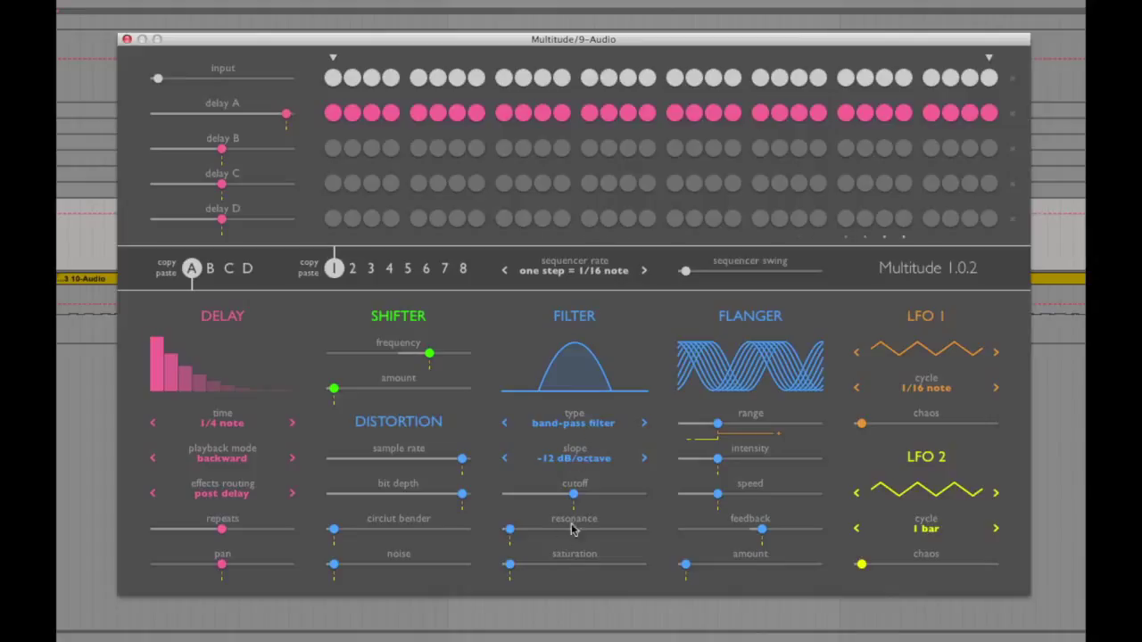
left_click_drag(575, 515, 636, 517)
- Step the LFO 2 cycle length through 2 bars and back to 1 bar
left_click(996, 529)
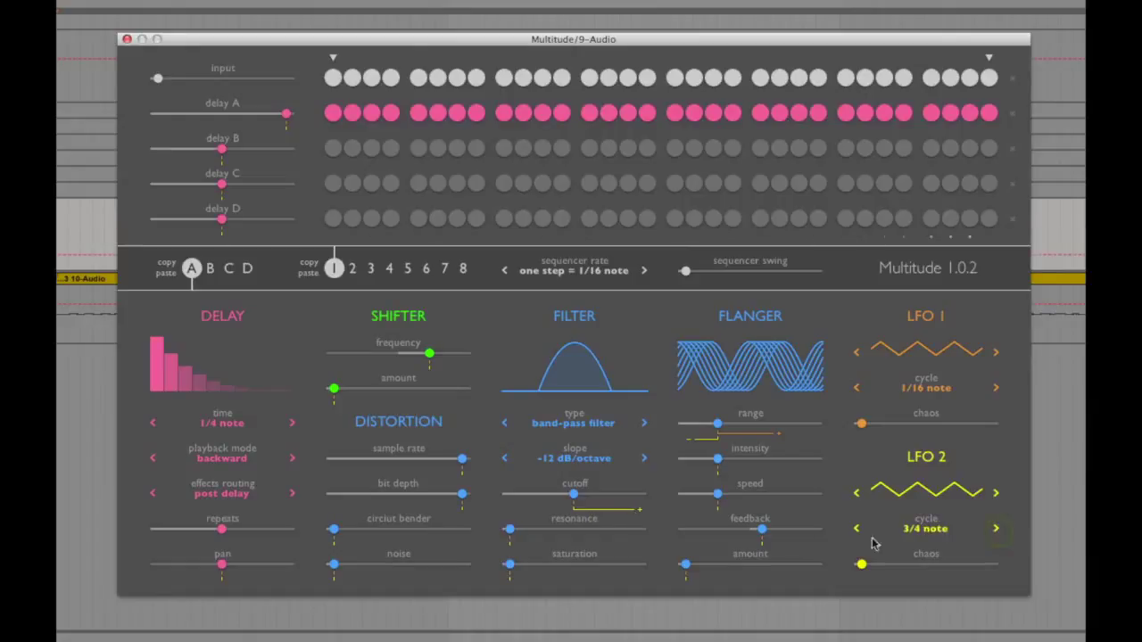
left_click(857, 531)
left_click(857, 531)
left_click(858, 532)
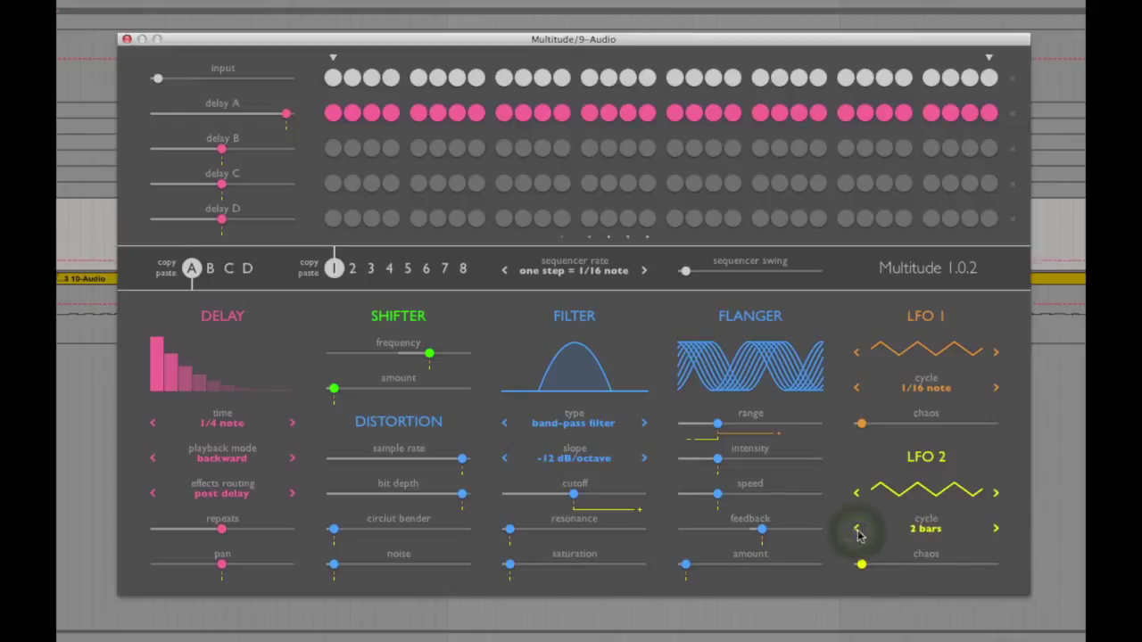
left_click(996, 531)
left_click(995, 530)
left_click(996, 531)
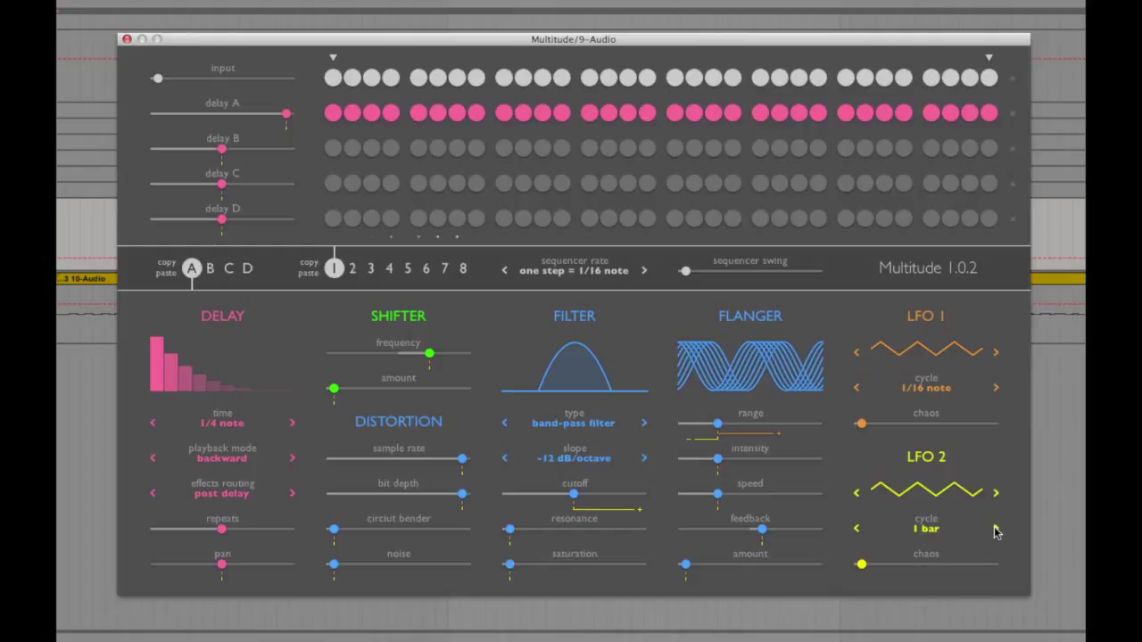
- Select tap B, light every delay B step and set its filter to high-pass
left_click(210, 268)
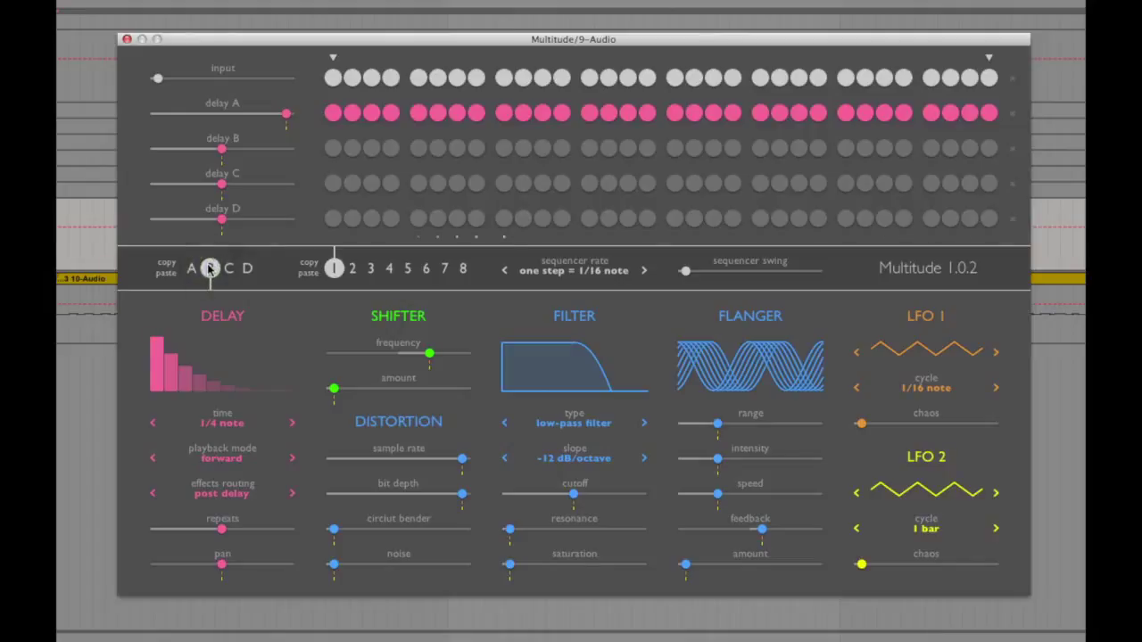
left_click_drag(329, 148, 740, 150)
left_click(573, 425)
left_click(573, 425)
mouse_move(458, 152)
left_mouse_down()
mouse_move(996, 154)
mouse_move(803, 148)
left_mouse_up()
- Set tap B's delay time to 1 bar and its playback to backward
left_click(155, 426)
left_click(155, 426)
left_click(156, 427)
left_click(157, 428)
left_click(157, 428)
left_click(157, 428)
left_click(295, 425)
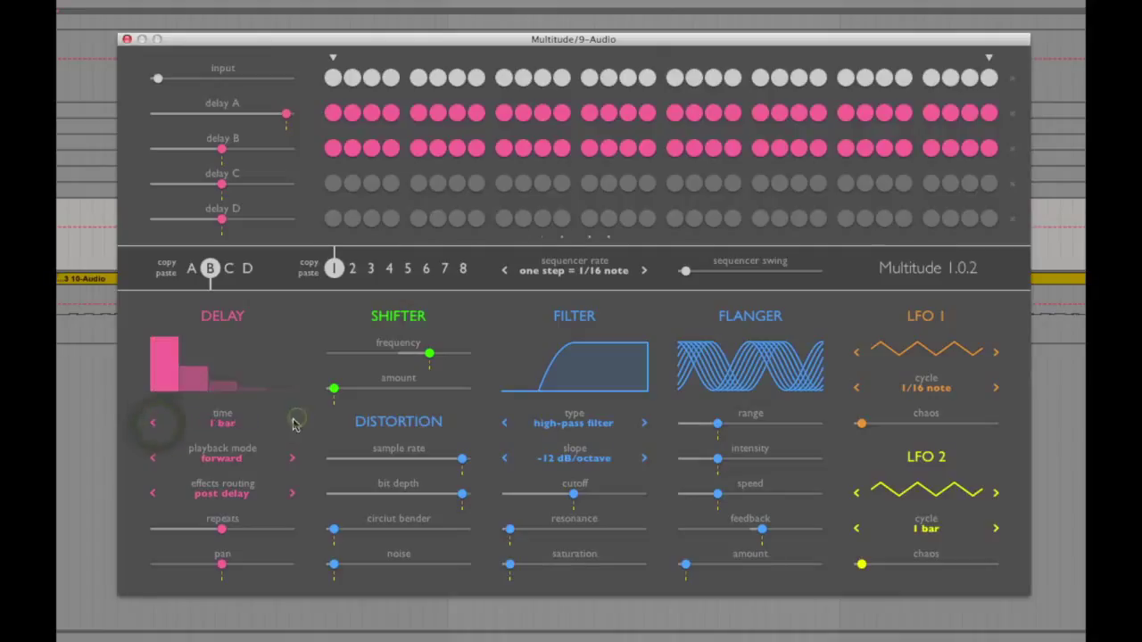
left_click(225, 464)
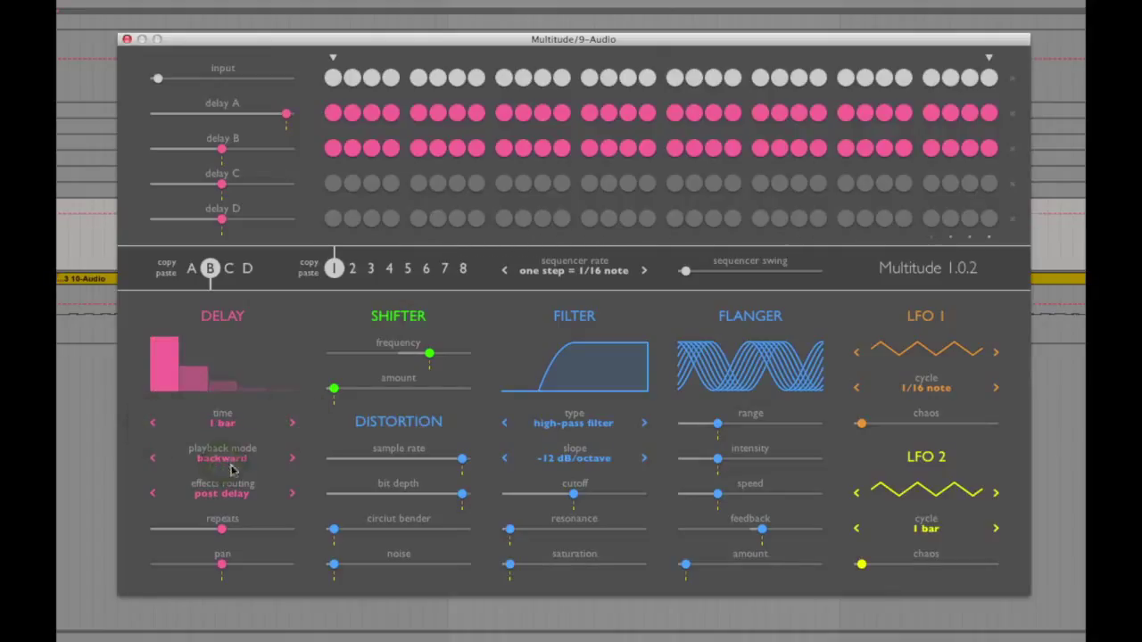
- Raise tap B's repeats and pan it hard right, then pan tap A hard left
left_click_drag(223, 528, 254, 536)
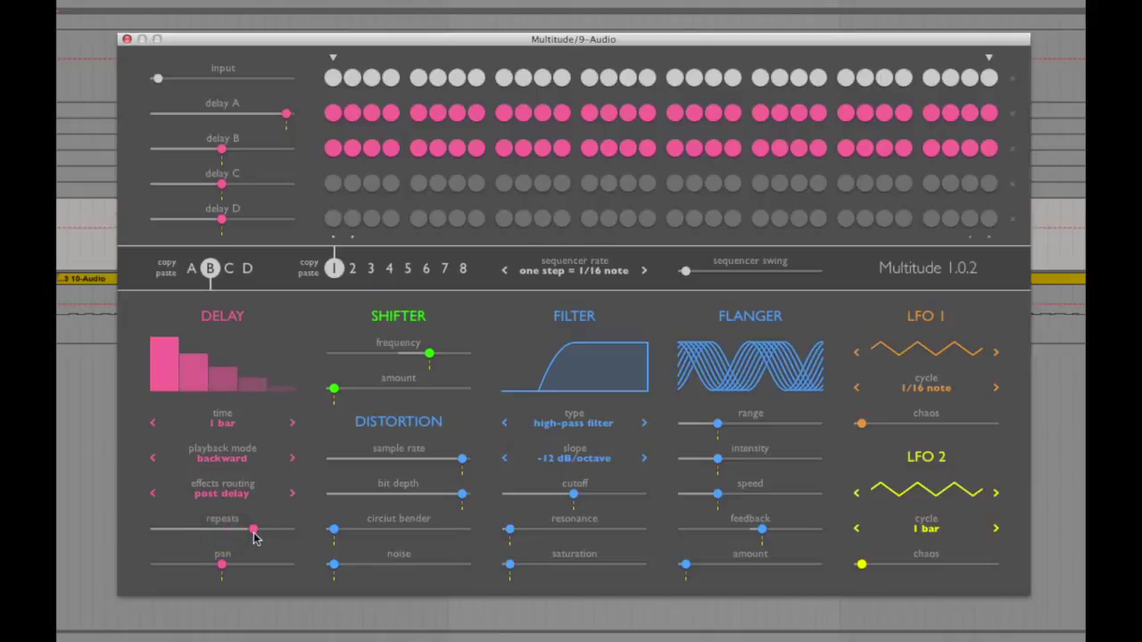
left_click_drag(223, 567, 324, 576)
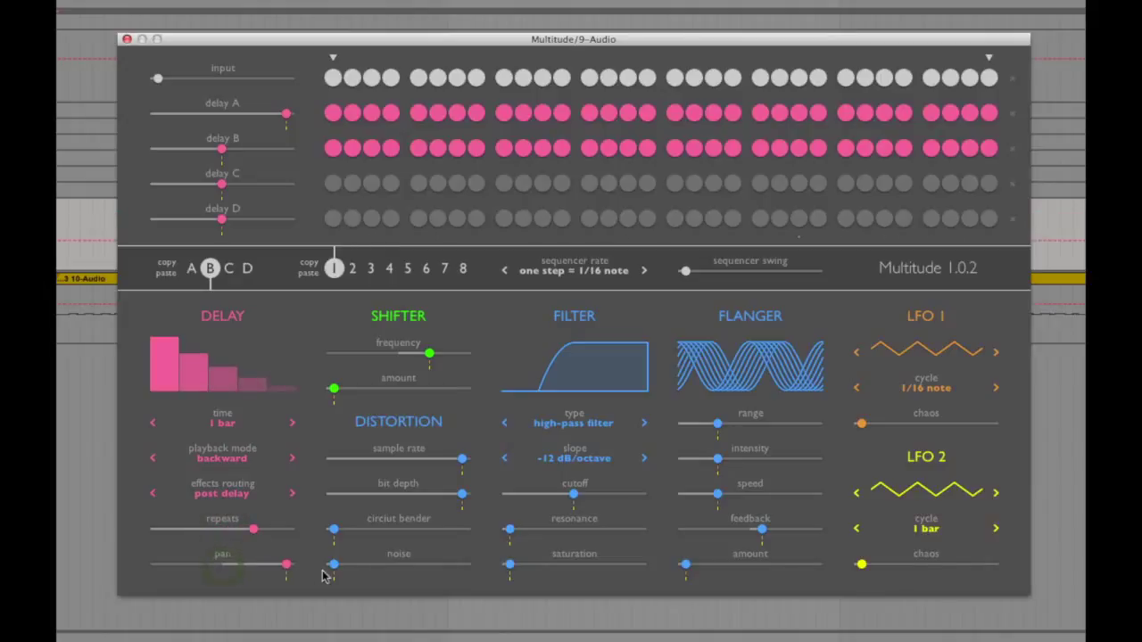
left_click(191, 269)
left_click_drag(223, 565, 114, 565)
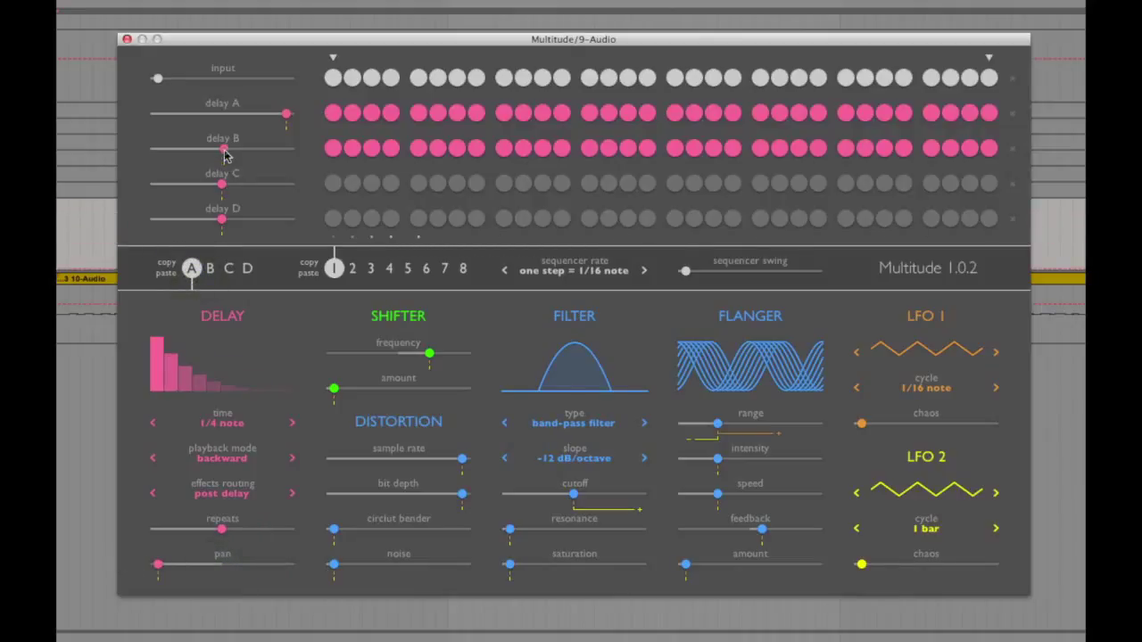
- Raise the delay B level and the input level to maximum
left_click_drag(225, 154, 314, 160)
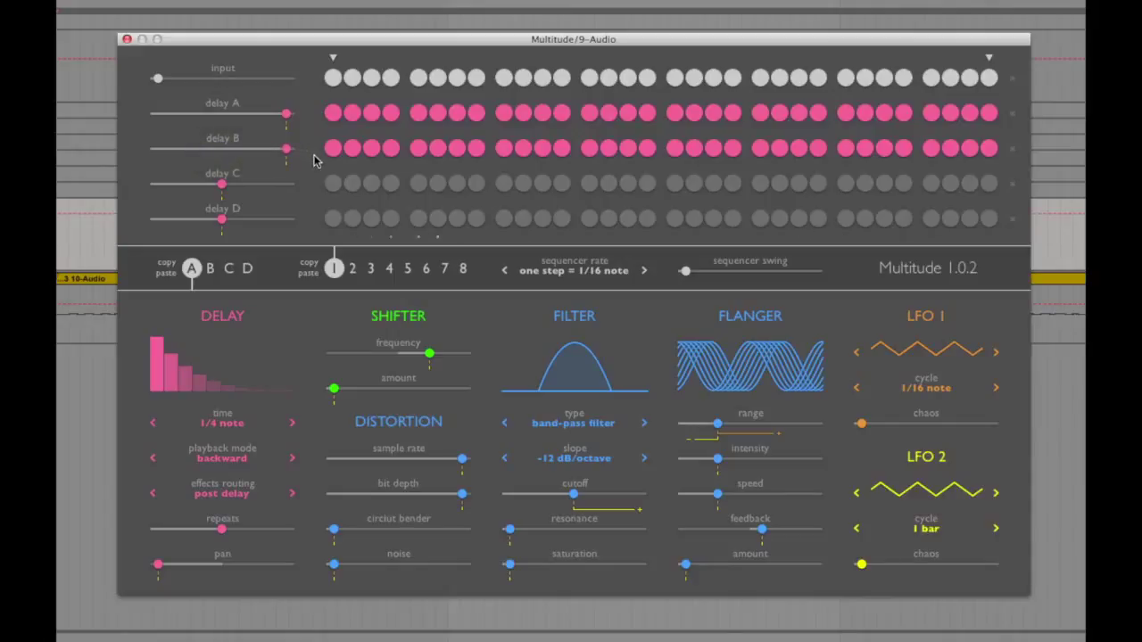
left_click(267, 80)
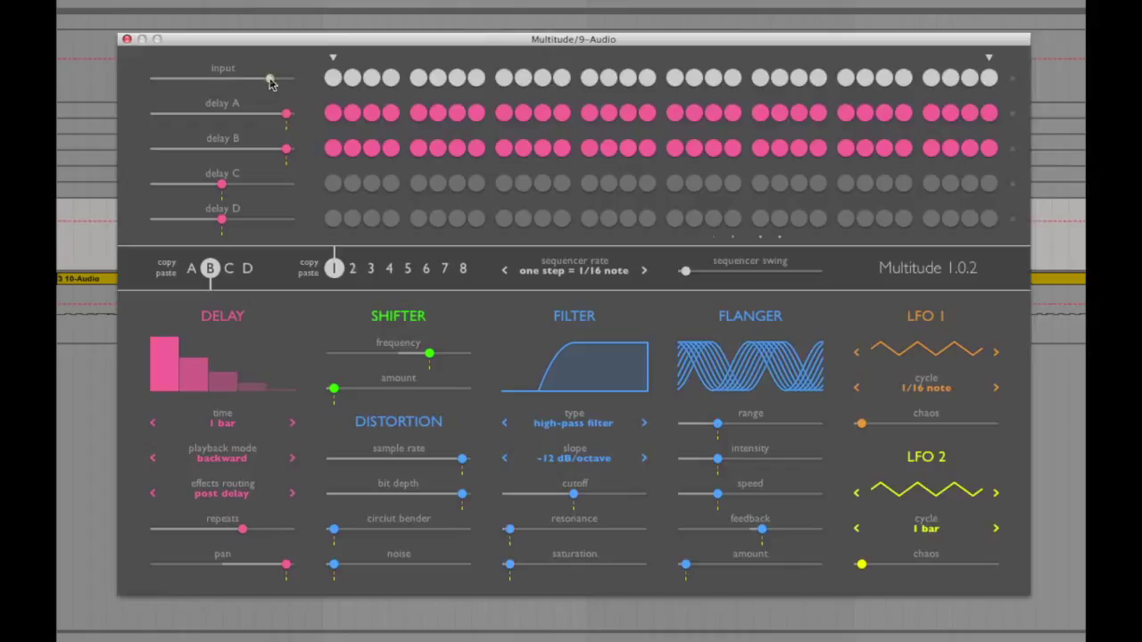
left_click_drag(279, 83, 287, 81)
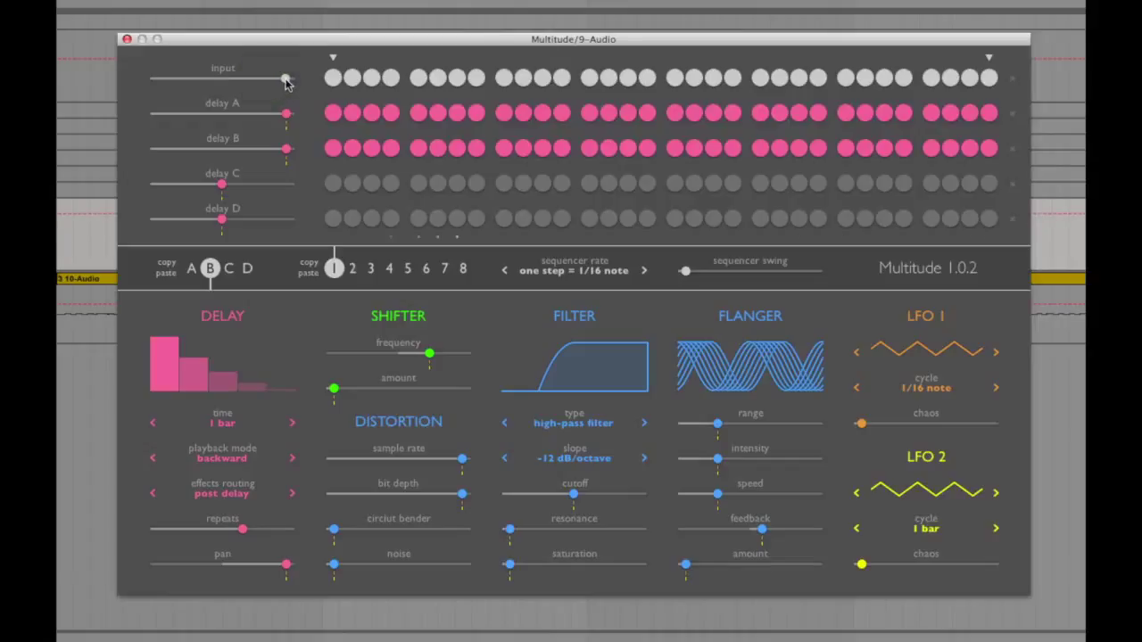